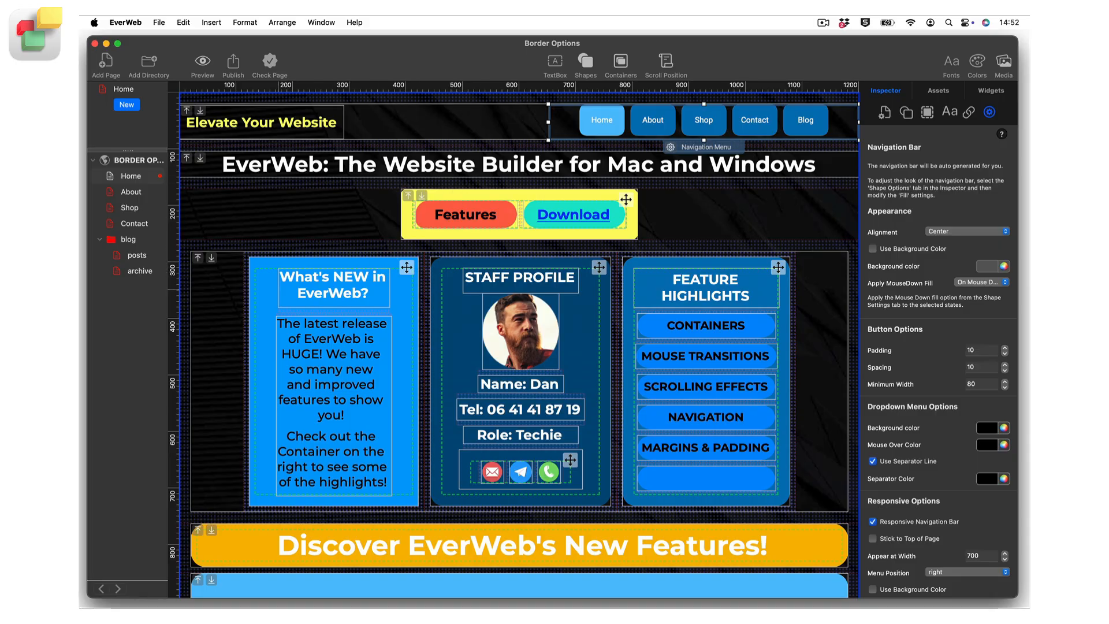
Step: Enable a custom border radius on the "What's NEW in EverWeb?" container column and set all four corners to 30
{"action": "left_click", "coordinate": [406, 267]}
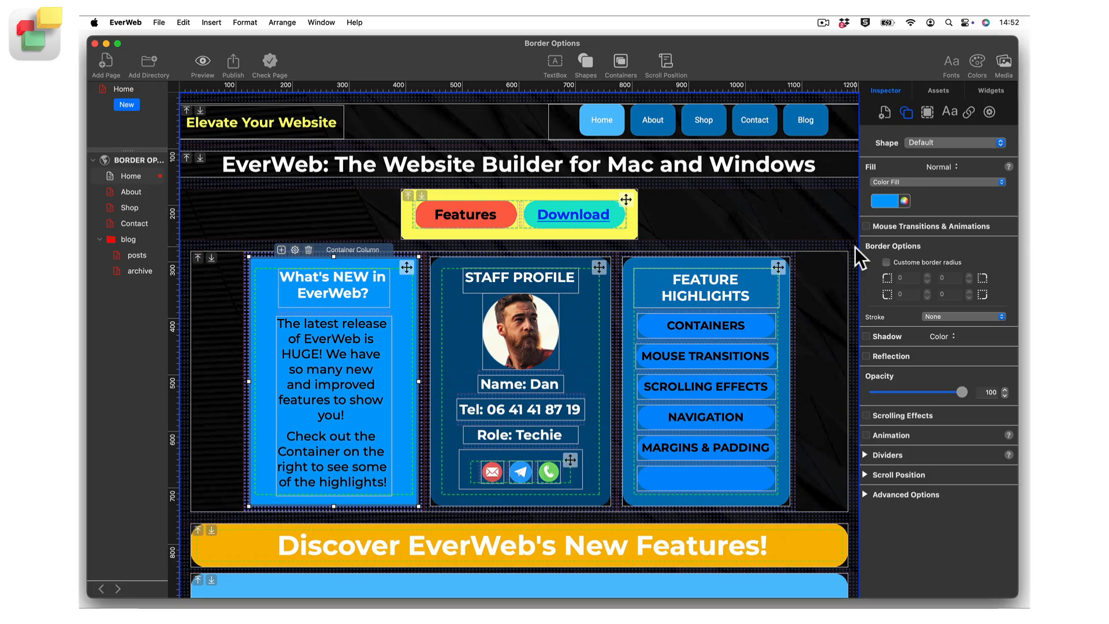
{"action": "left_click", "coordinate": [886, 262]}
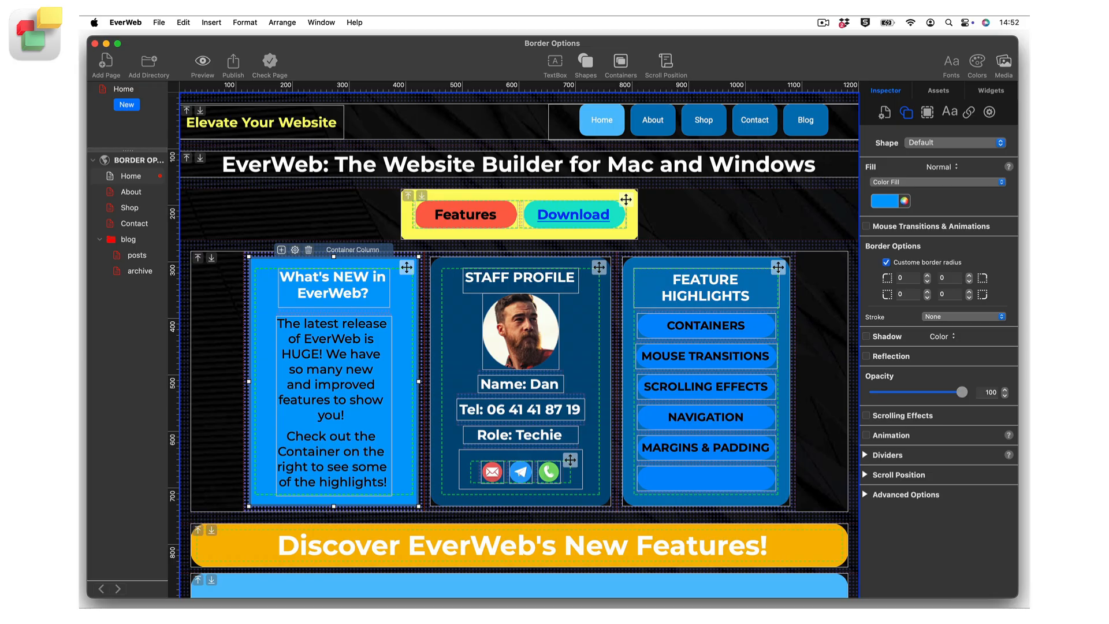
{"action": "type", "text": "3030"}
{"action": "key", "text": "Tab"}
{"action": "type", "text": "3030"}
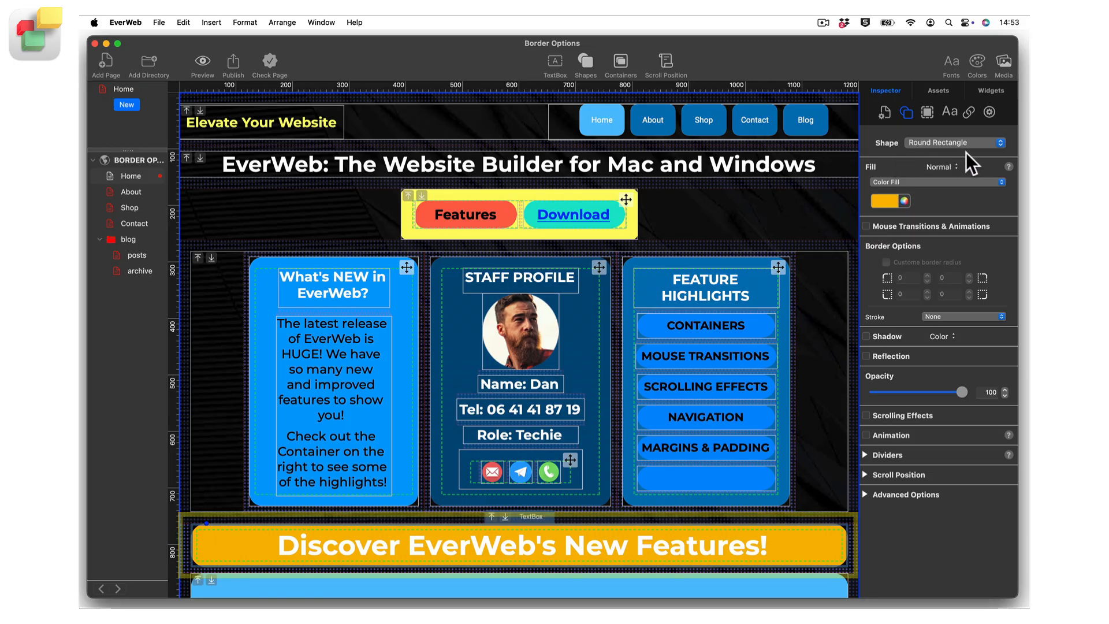
Step: Set the corner radius of the "Discover EverWeb's New Features!" text box to 185
{"action": "left_click", "coordinate": [991, 107]}
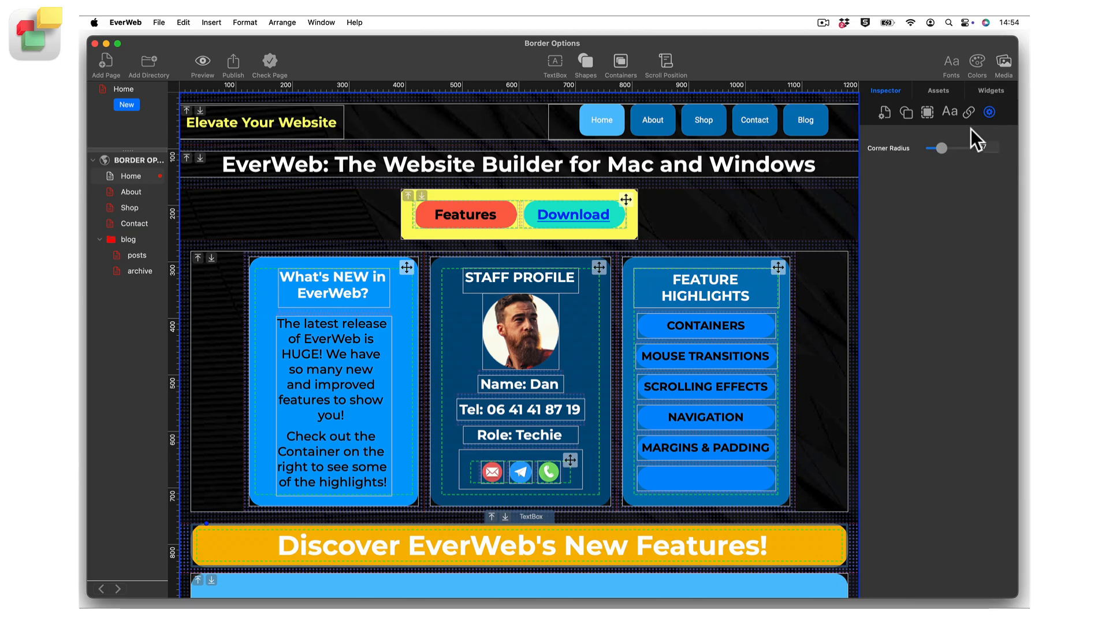
{"action": "left_click_drag", "start_coordinate": [942, 147], "coordinate": [965, 146]}
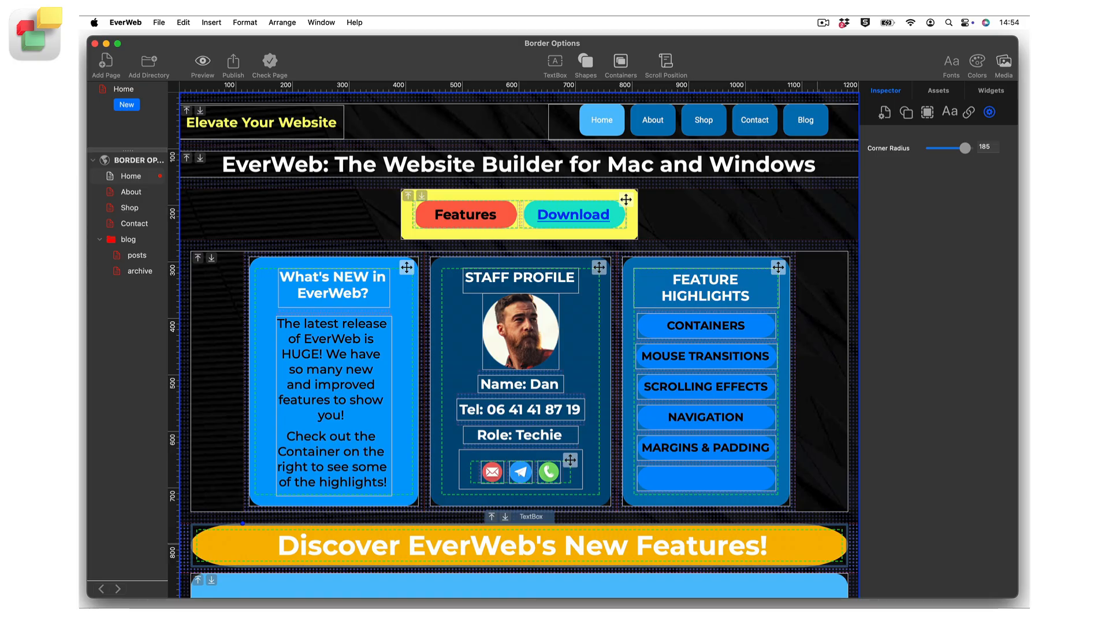
Step: Change the shape of the "Discover EverWeb's New Features!" text box to Default and enable its custom border radius
{"action": "left_click", "coordinate": [906, 111]}
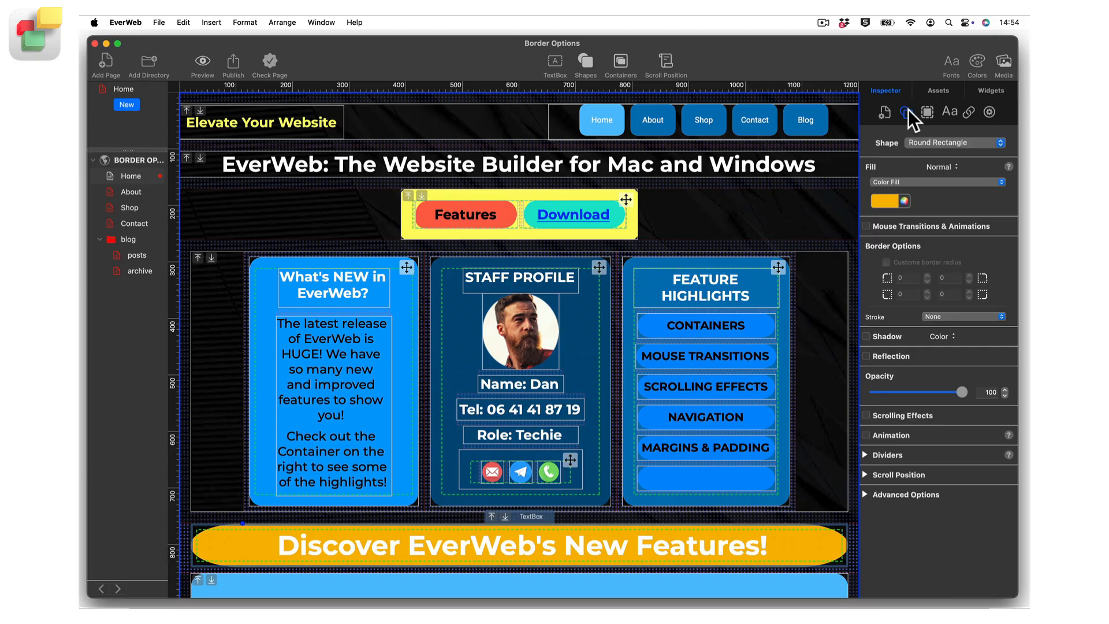
{"action": "left_click", "coordinate": [1000, 142]}
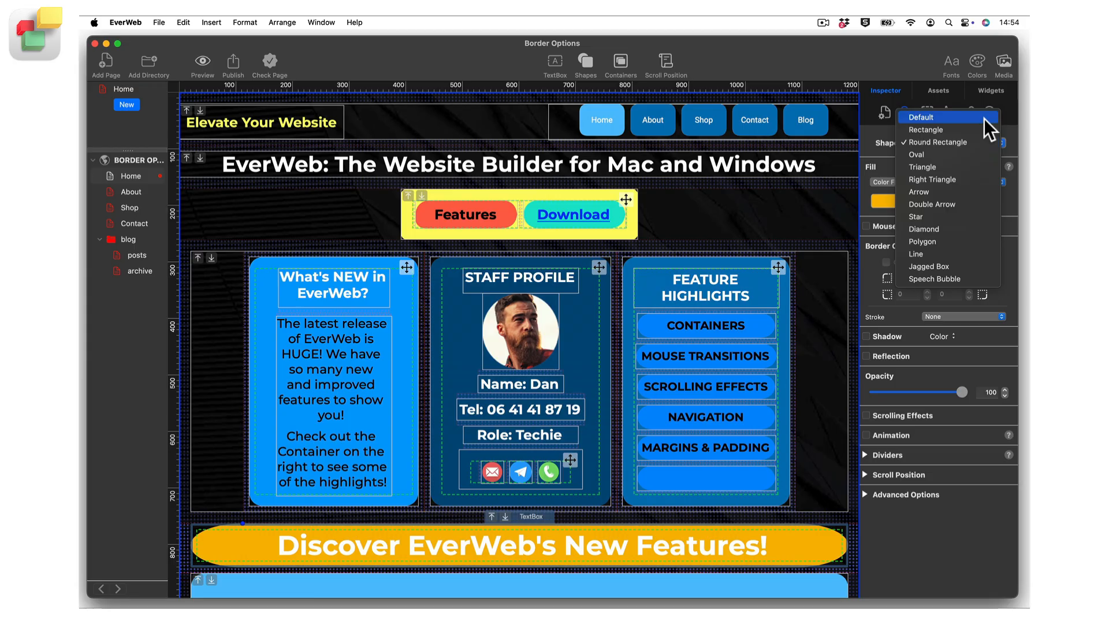
{"action": "left_click", "coordinate": [983, 119]}
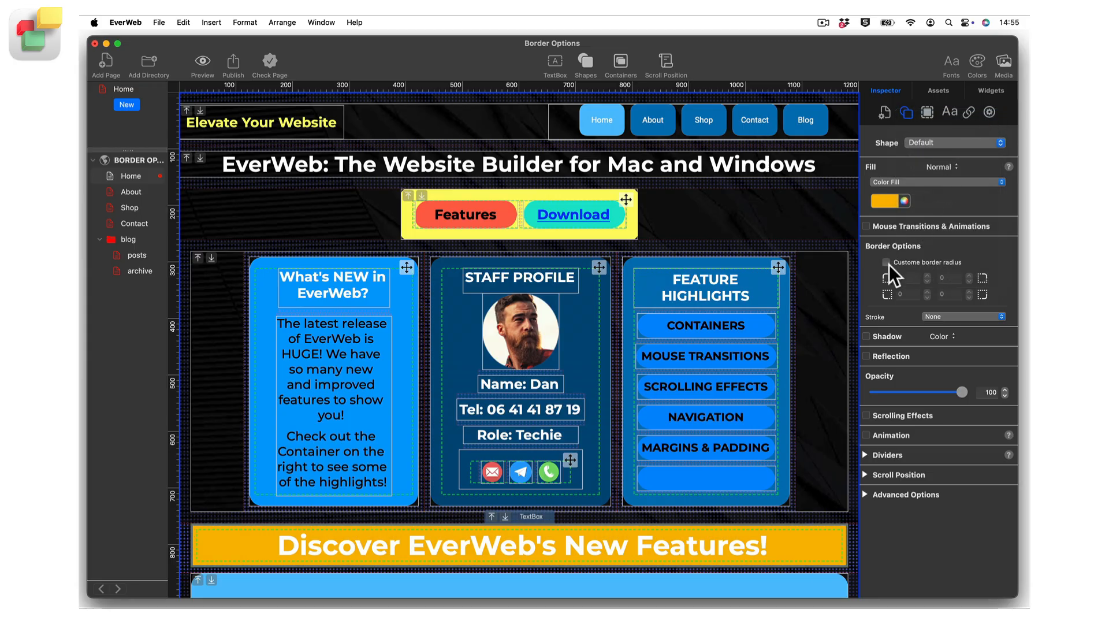
{"action": "left_click", "coordinate": [887, 262]}
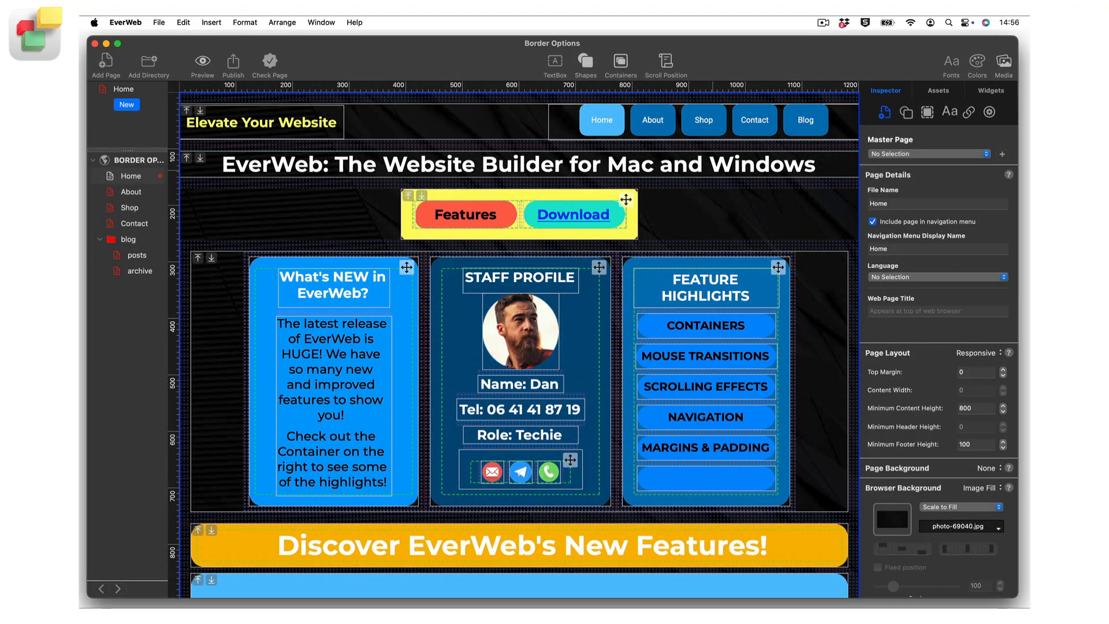
{"action": "left_click", "coordinate": [519, 164]}
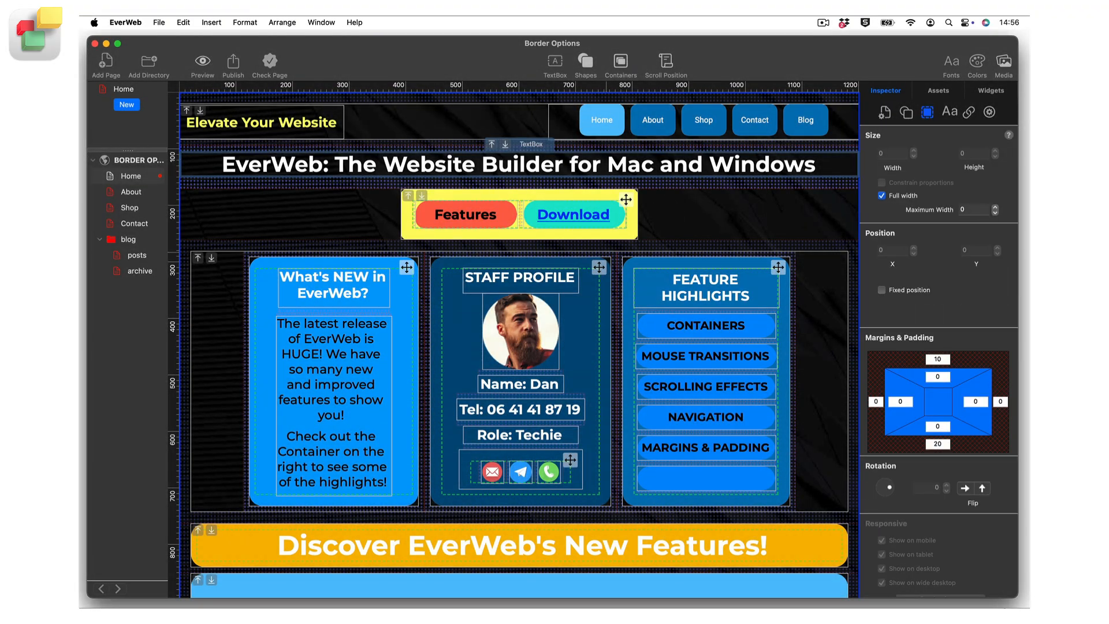
{"action": "left_click", "coordinate": [531, 347]}
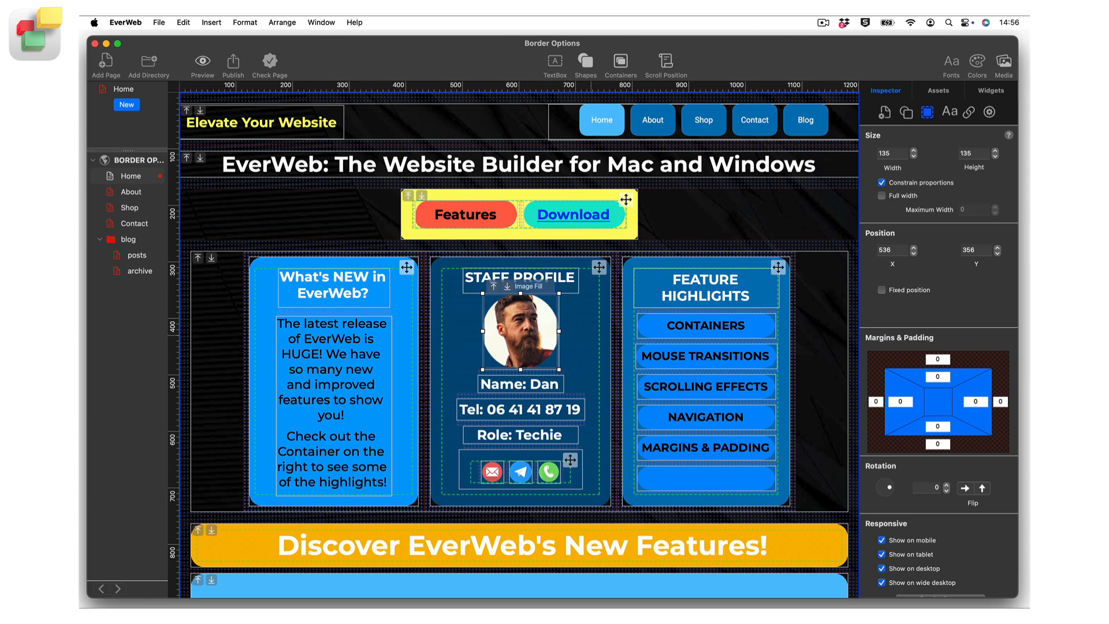
{"action": "left_click", "coordinate": [591, 335]}
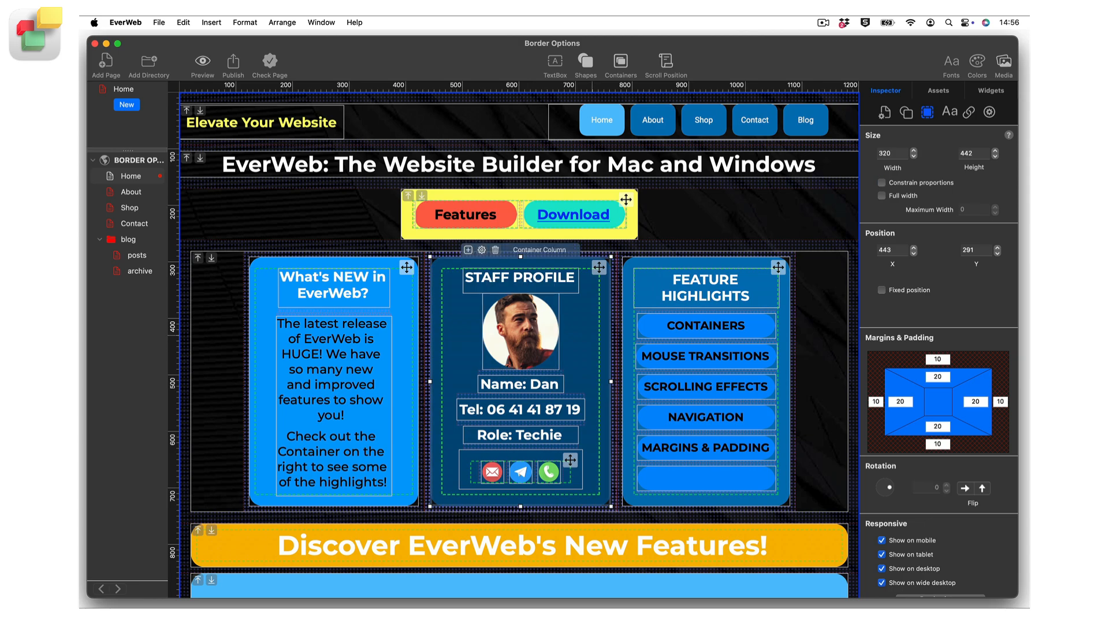
{"action": "left_click", "coordinate": [586, 59]}
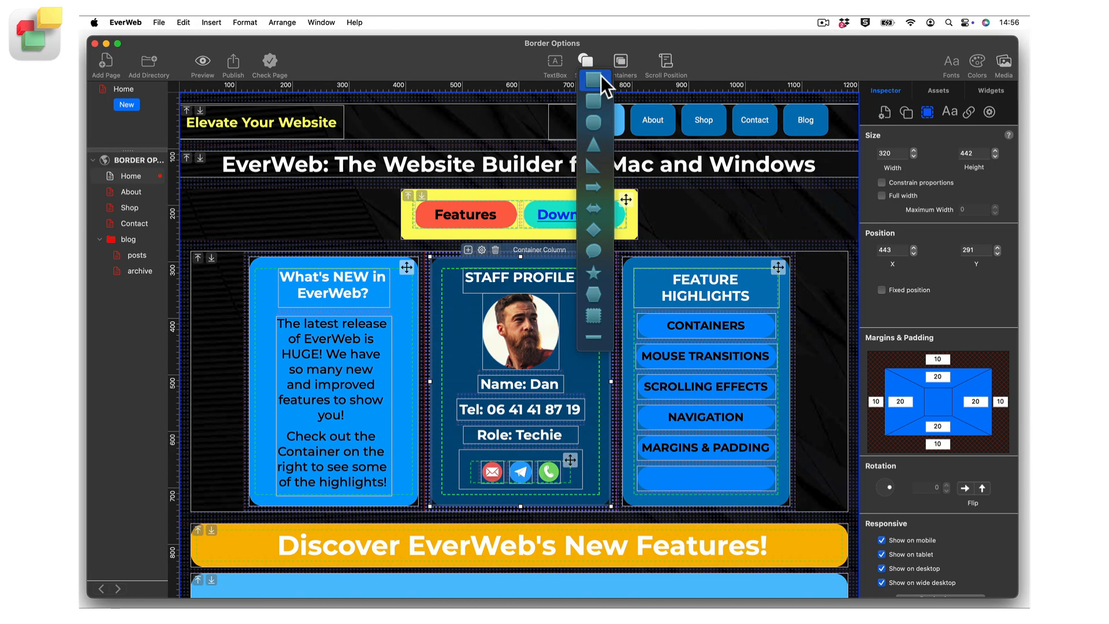
{"action": "left_click", "coordinate": [586, 58]}
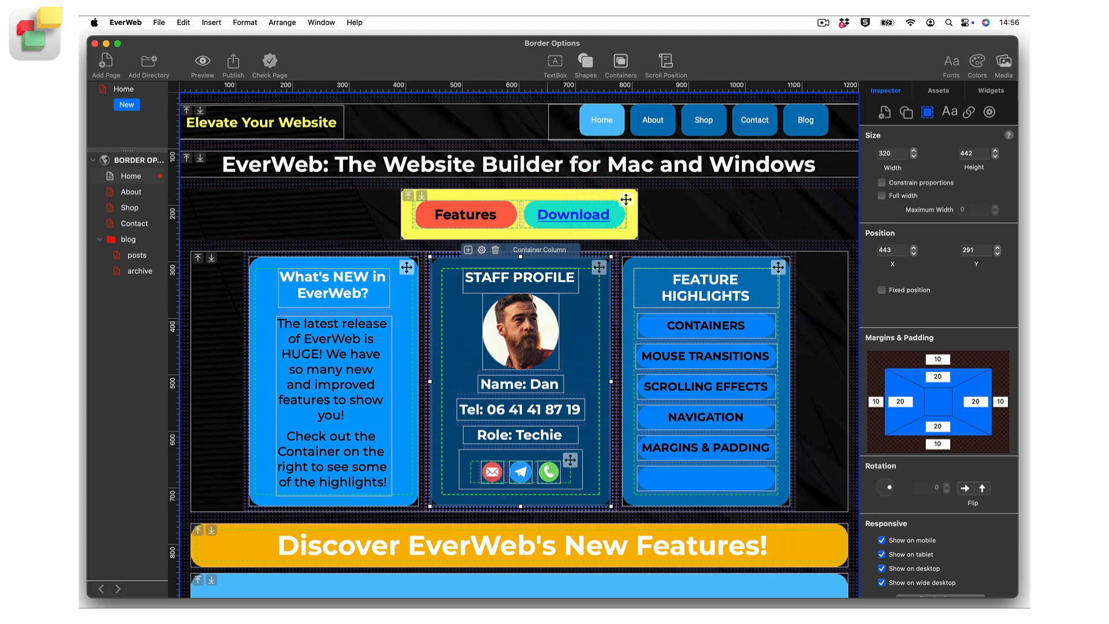
Step: Apply a Line stroke to the staff profile photo, keeping the solid Line style
{"action": "left_click", "coordinate": [520, 332]}
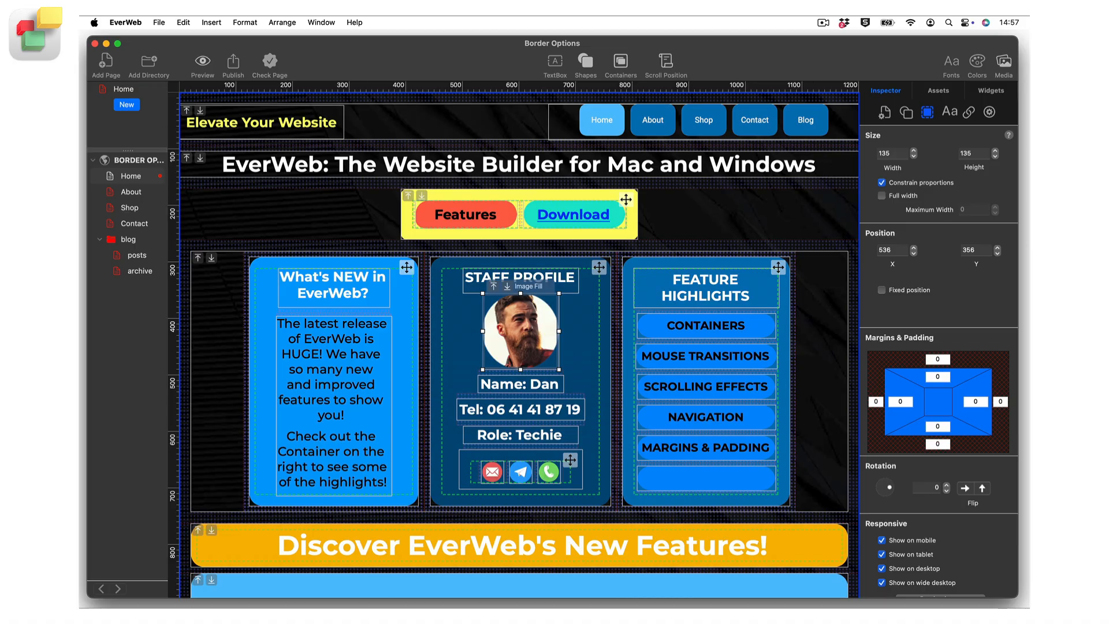
{"action": "left_click", "coordinate": [906, 112]}
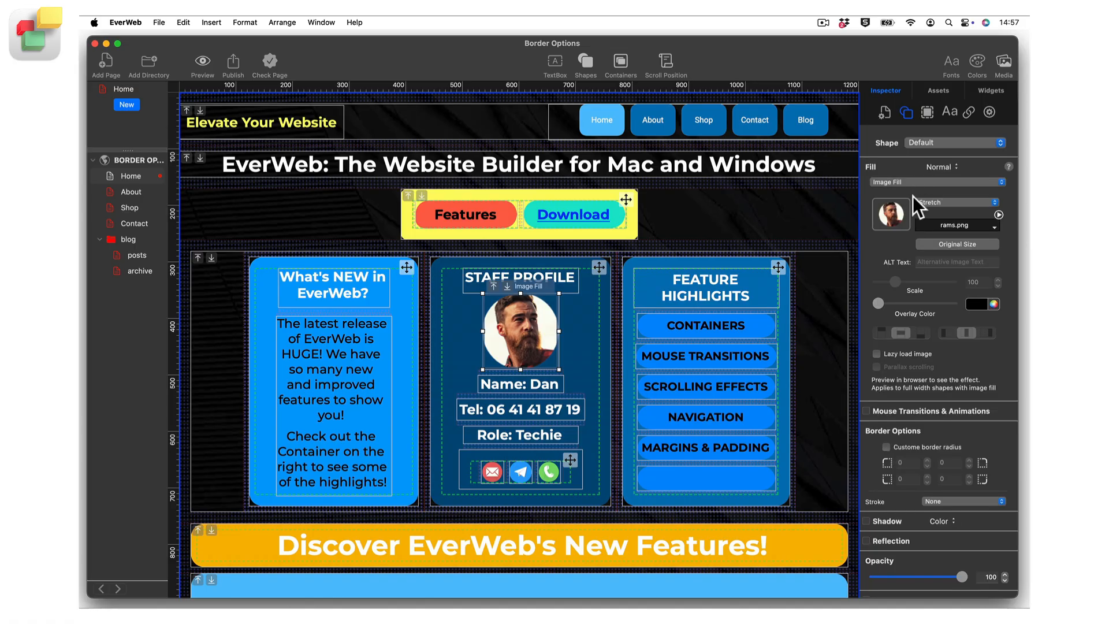
{"action": "scroll", "coordinate": [906, 252], "scroll_direction": "down", "scroll_amount": 4}
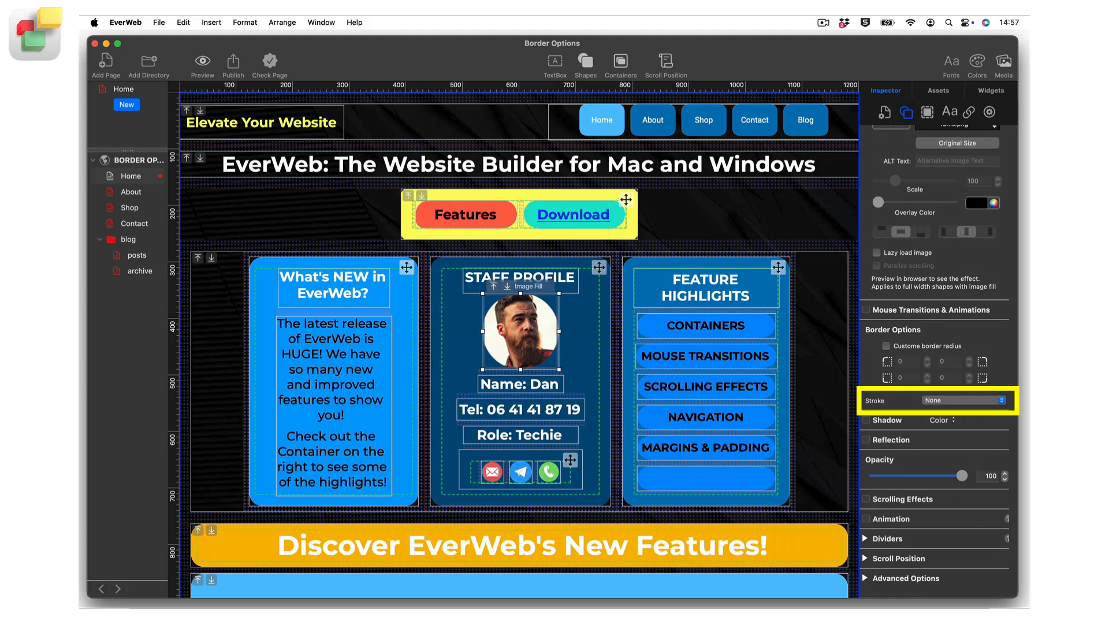
{"action": "left_click", "coordinate": [1001, 399]}
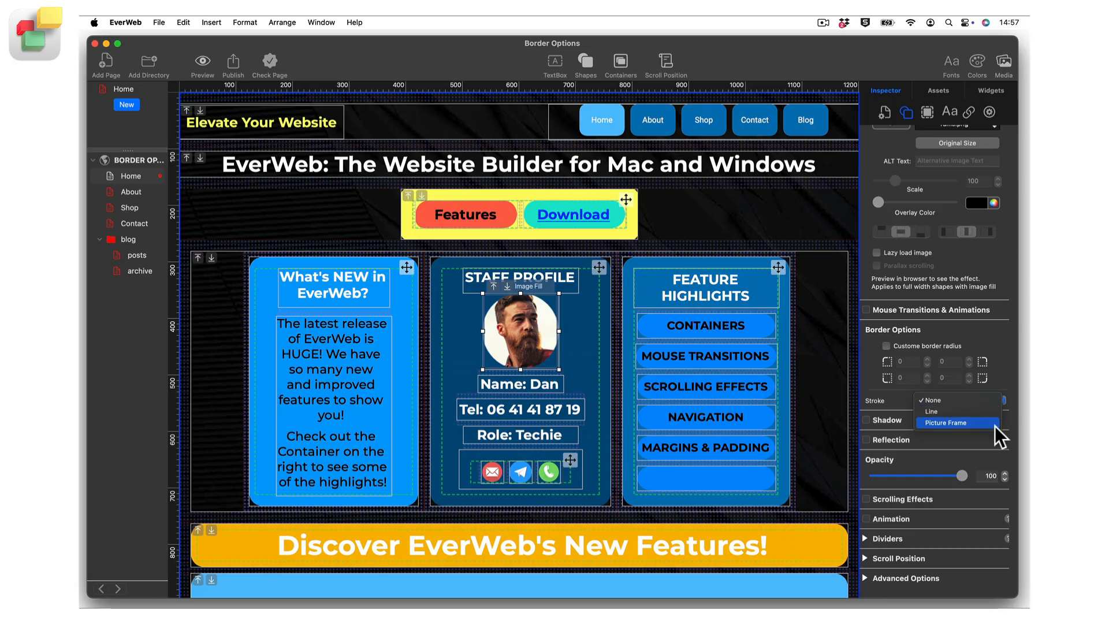
{"action": "left_click", "coordinate": [993, 412]}
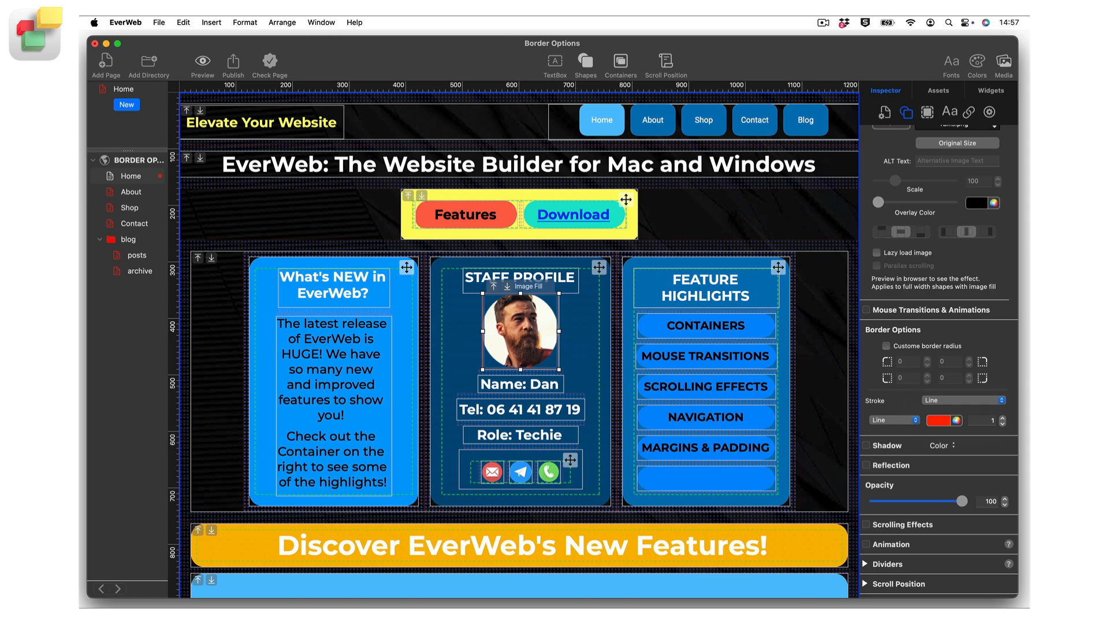
{"action": "left_click", "coordinate": [916, 419]}
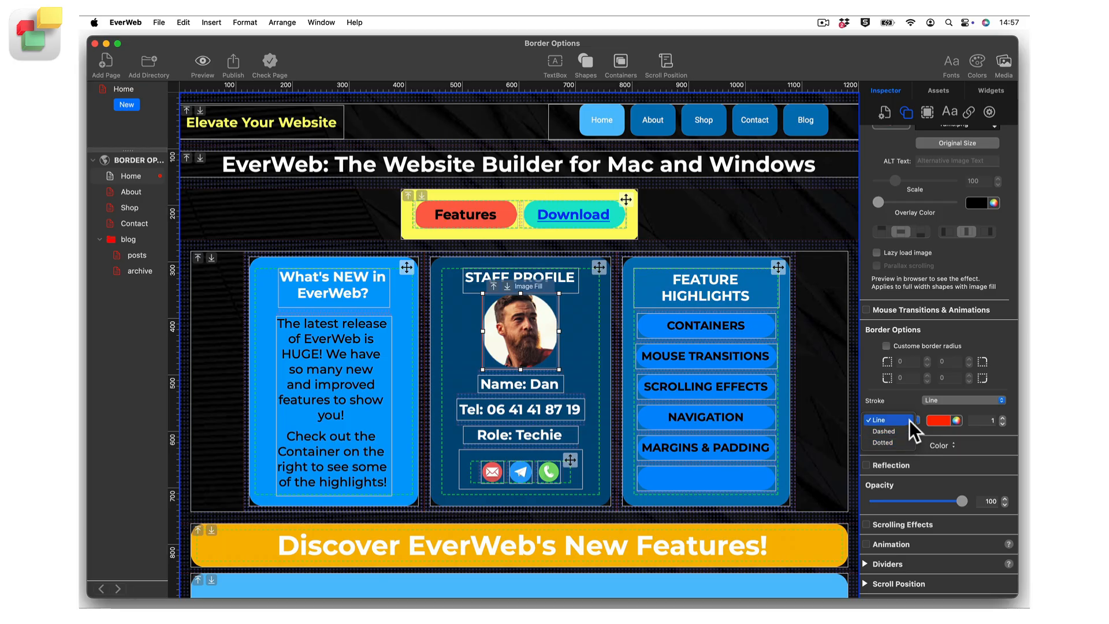
{"action": "left_click", "coordinate": [910, 420]}
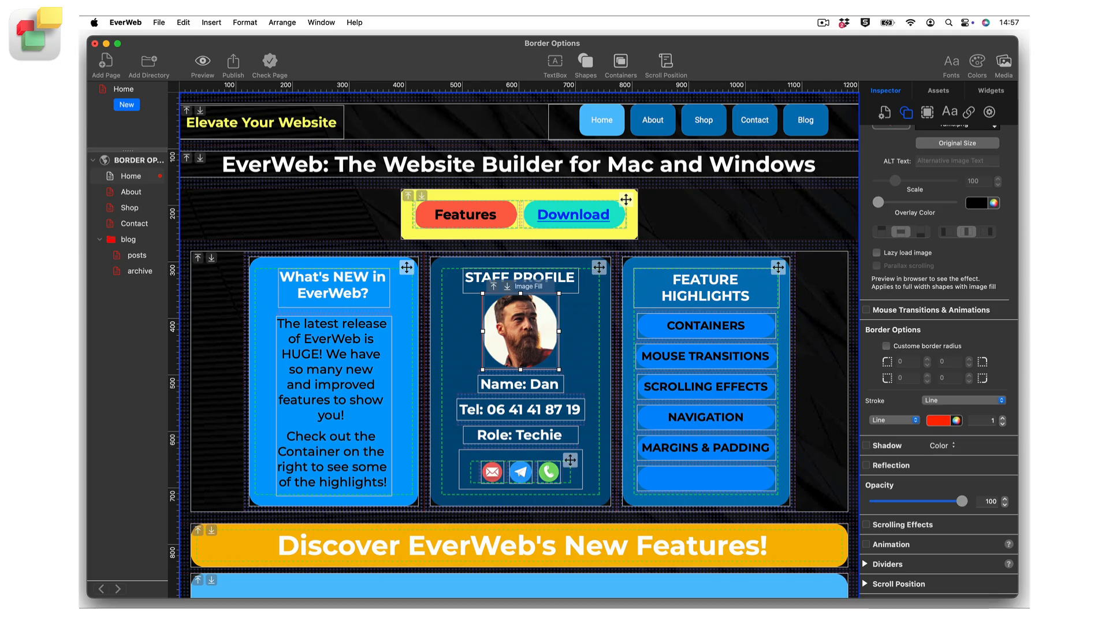
Step: Make the photo's line stroke white and set its width to 9
{"action": "left_click", "coordinate": [942, 419]}
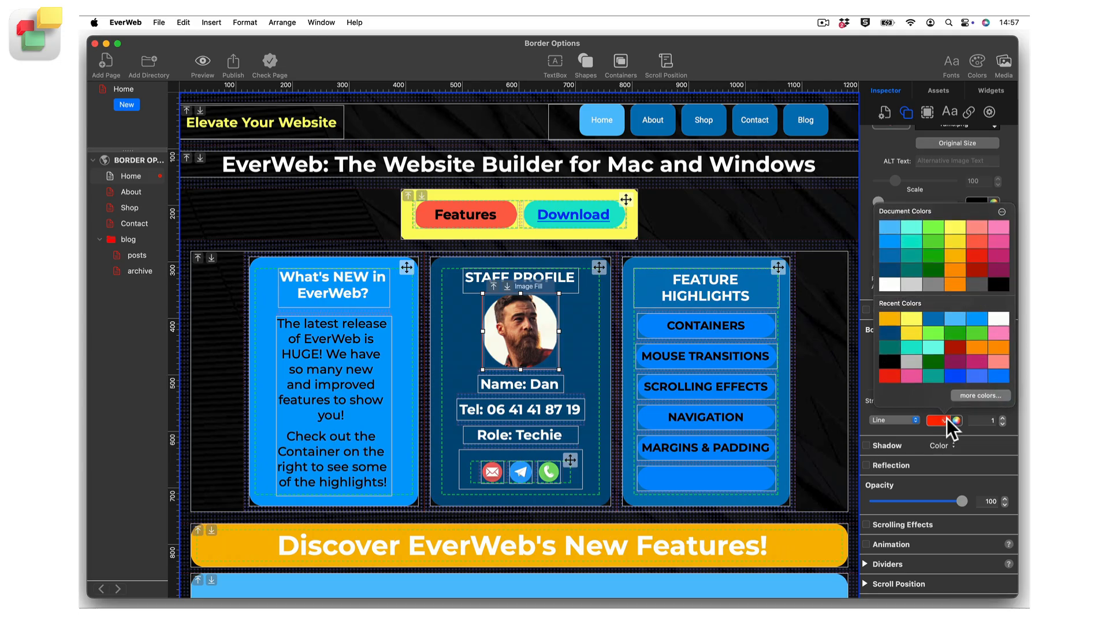
{"action": "left_click", "coordinate": [890, 287]}
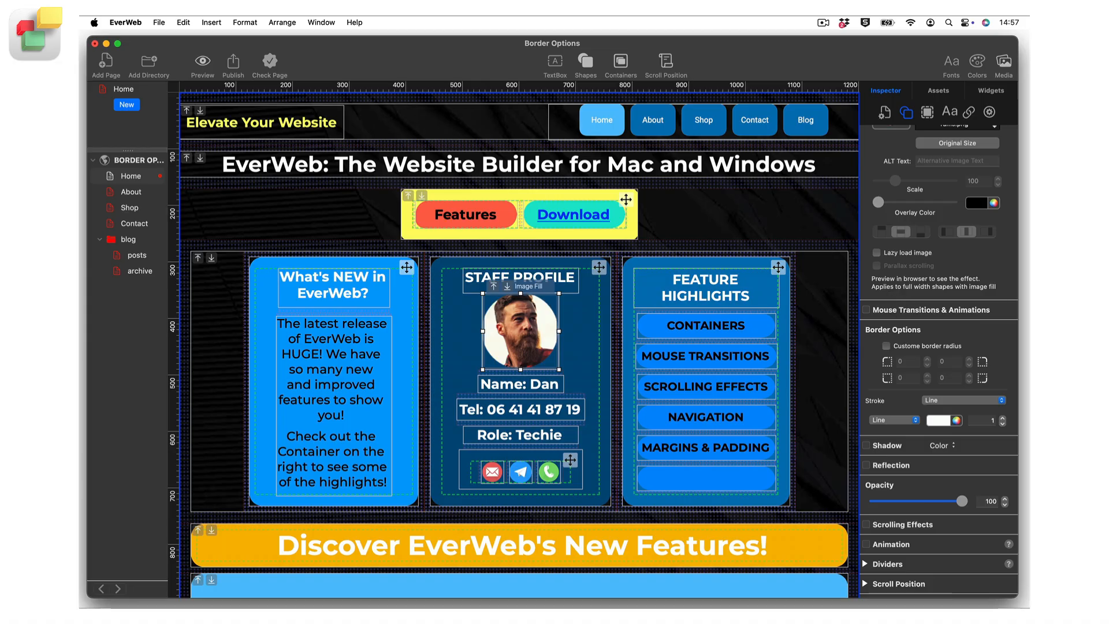
{"action": "left_click", "coordinate": [1003, 418]}
{"action": "left_click", "coordinate": [1003, 418]}
{"action": "left_click", "coordinate": [1002, 418]}
{"action": "left_click", "coordinate": [1003, 417]}
{"action": "left_click", "coordinate": [1002, 418]}
{"action": "left_click", "coordinate": [1003, 417]}
{"action": "left_click", "coordinate": [1003, 418]}
{"action": "left_click", "coordinate": [1002, 417]}
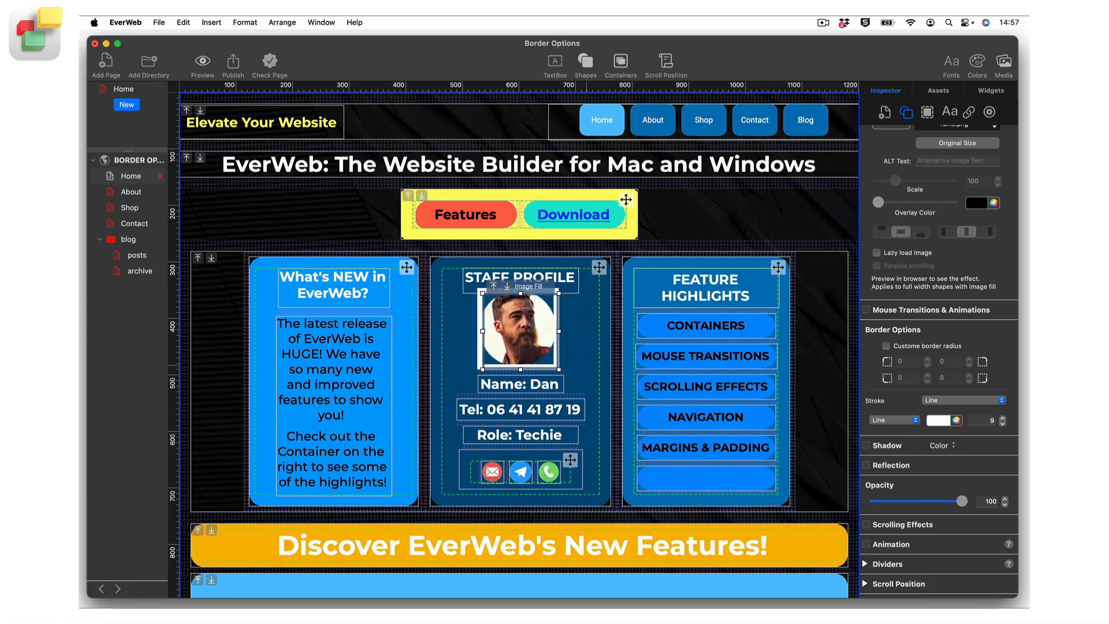
{"action": "left_click", "coordinate": [587, 365]}
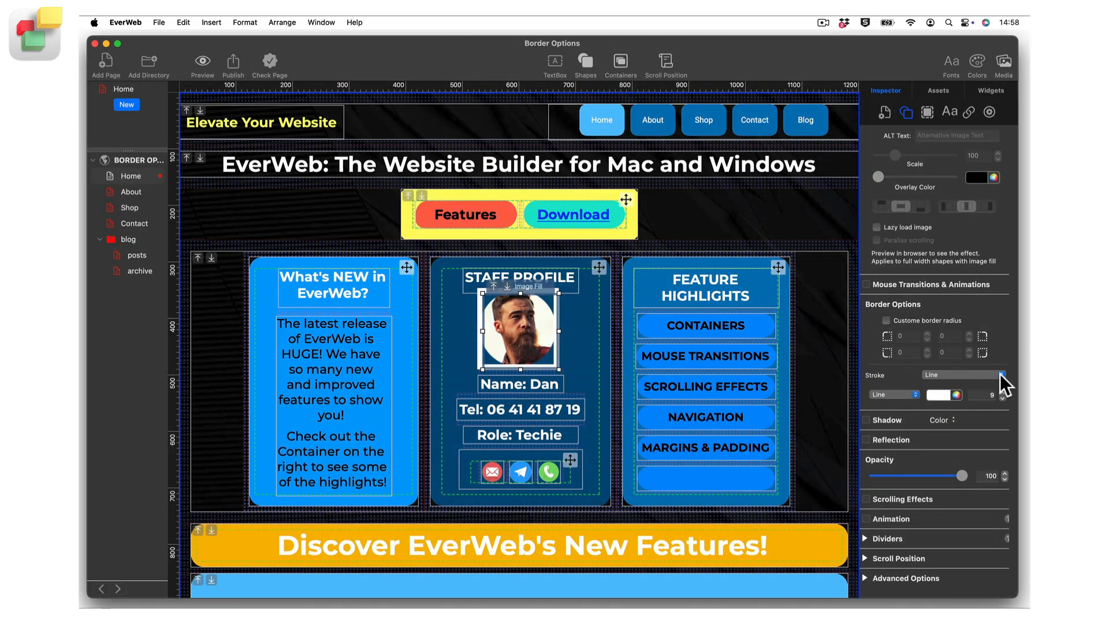
Step: Switch the photo's stroke to Picture Frame, choose the dark brown frame with the scalloped opening, and reduce its scale to a thin border
{"action": "left_click", "coordinate": [1000, 373]}
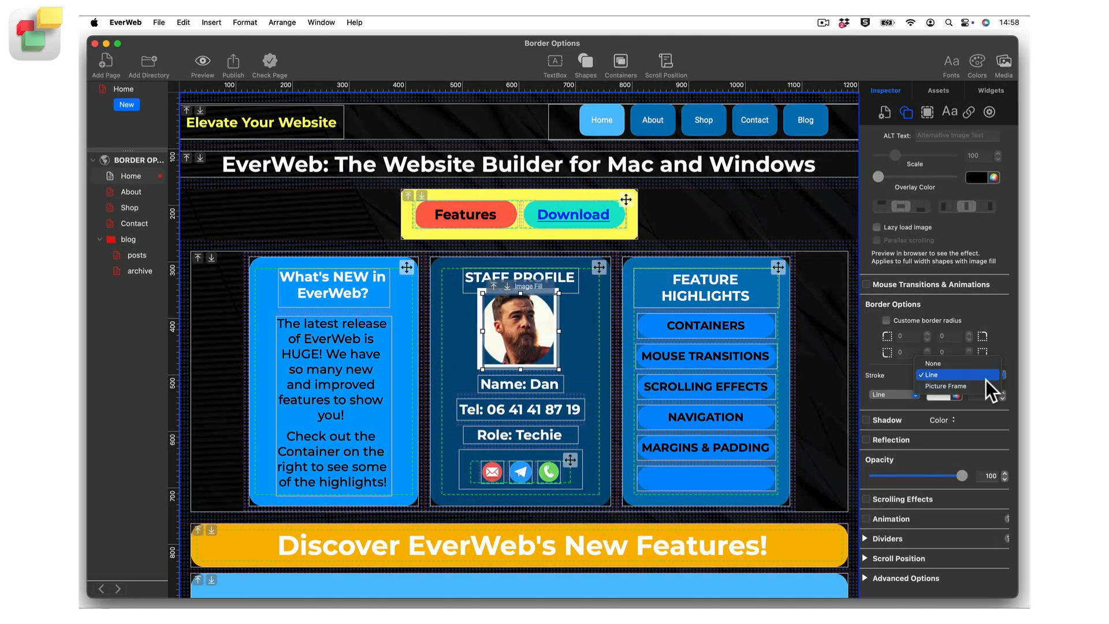
{"action": "left_click", "coordinate": [983, 384]}
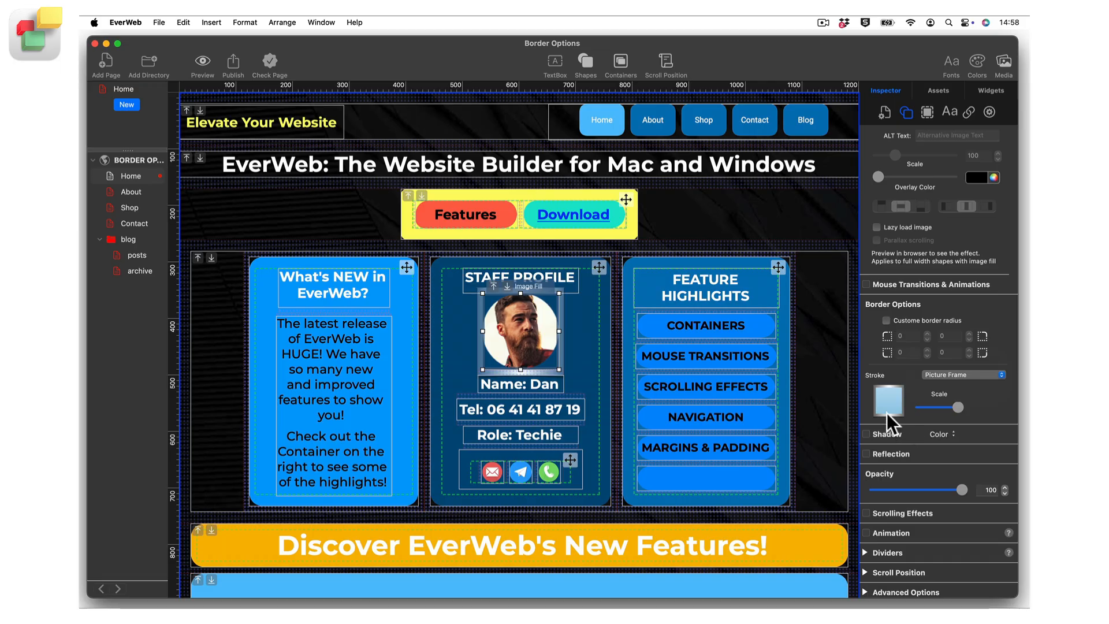
{"action": "left_click", "coordinate": [887, 398]}
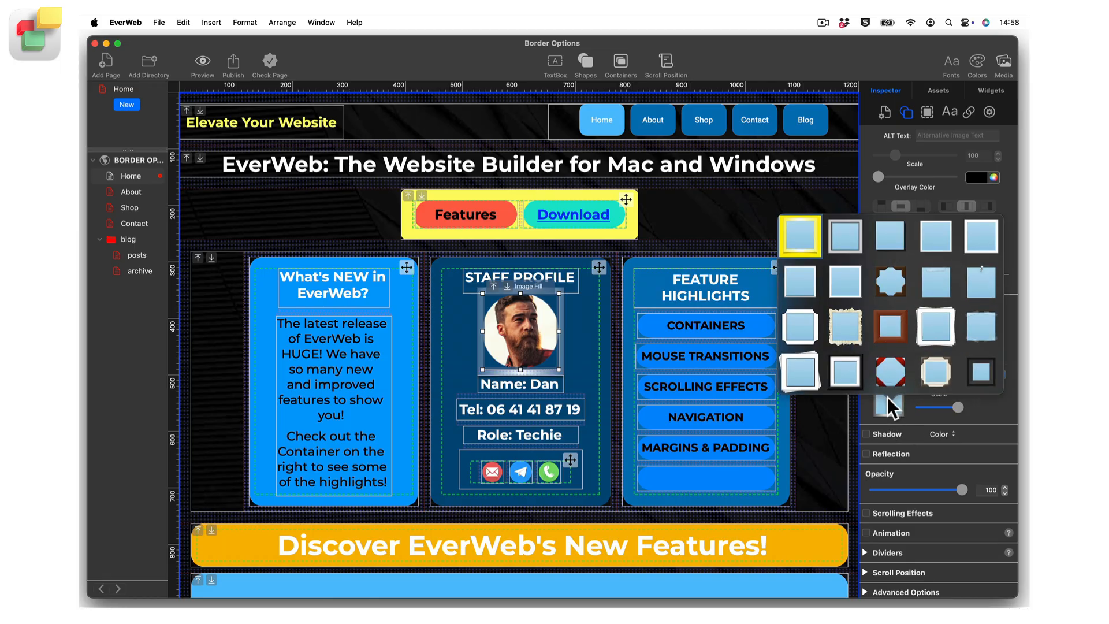
{"action": "left_click", "coordinate": [889, 287]}
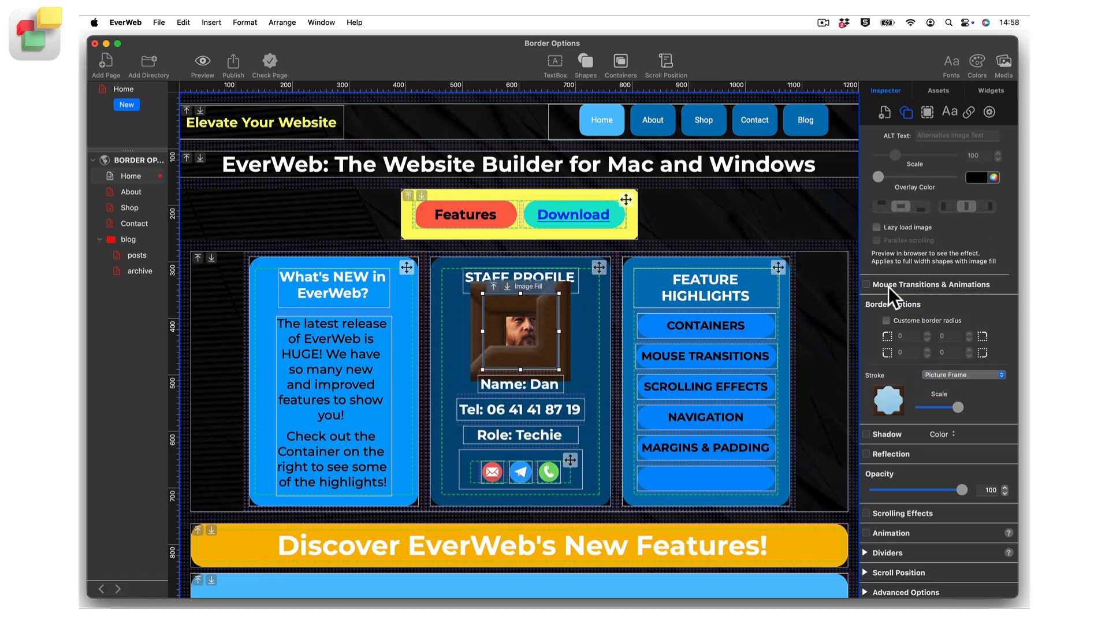
{"action": "left_click_drag", "start_coordinate": [958, 405], "coordinate": [930, 403]}
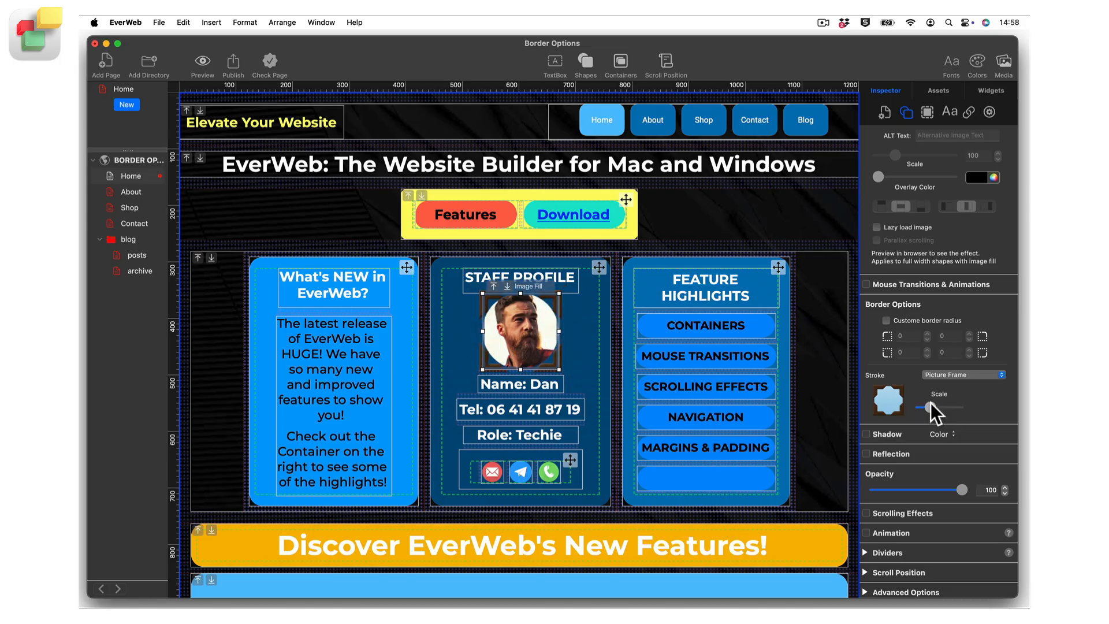